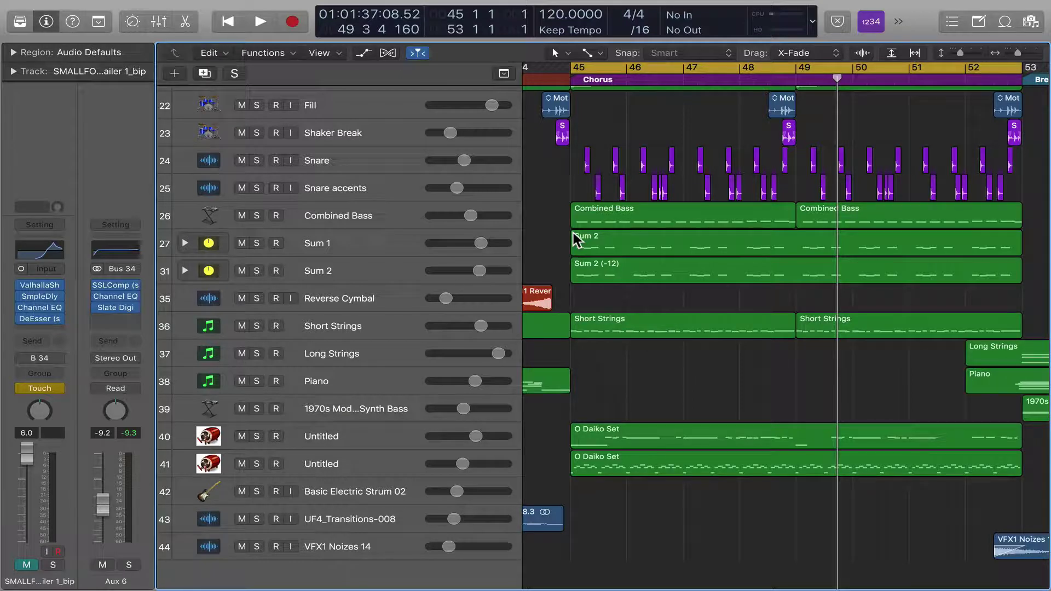
Open the Aux 6 Channel EQ, audition the Chorus, then close the EQ window.
{"action": "left_click", "coordinate": [120, 294]}
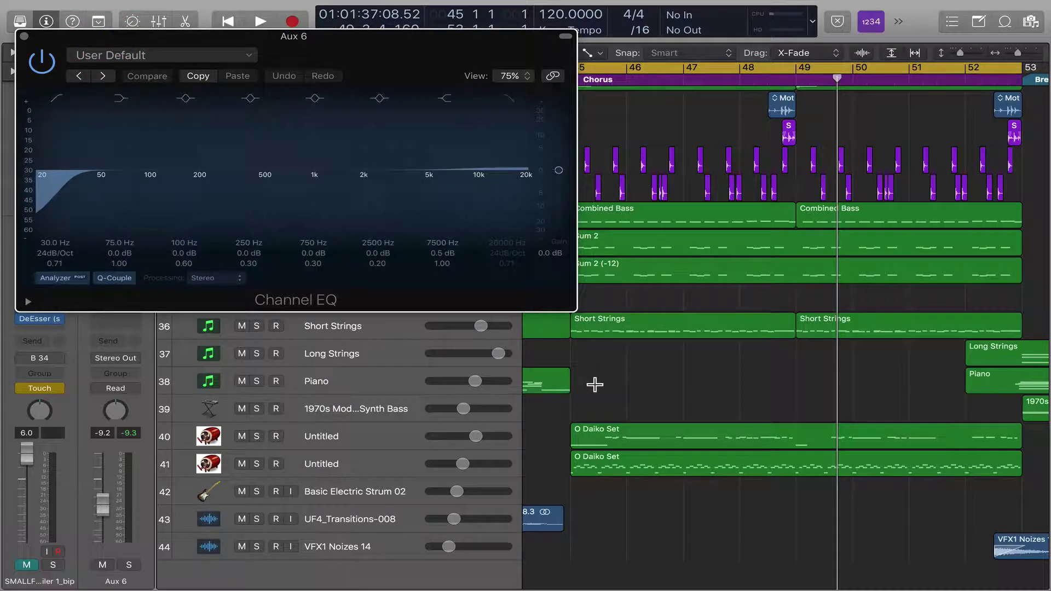
{"action": "key", "text": "space"}
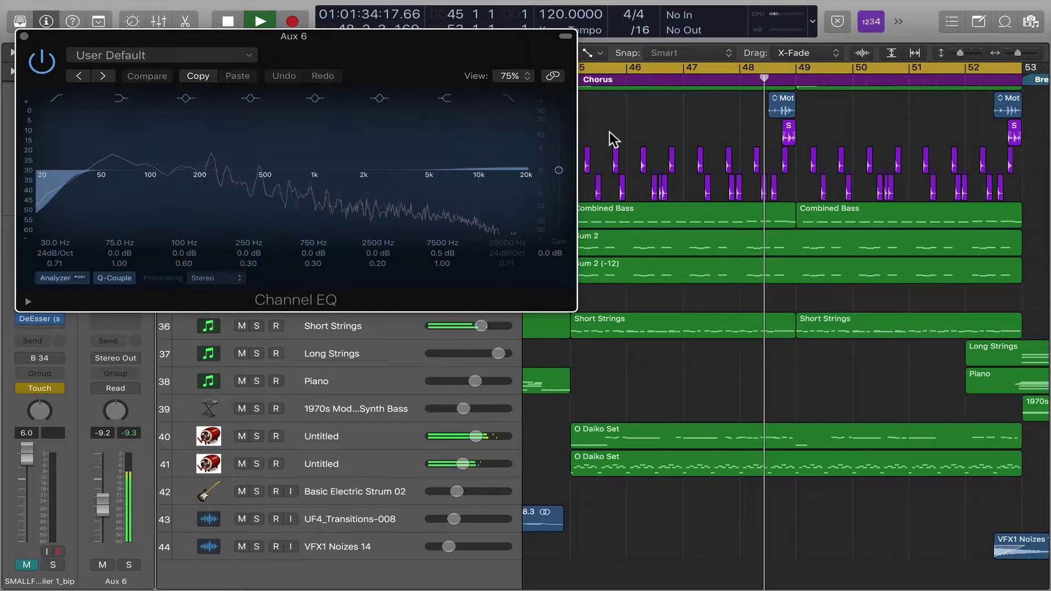
{"action": "key", "text": "space"}
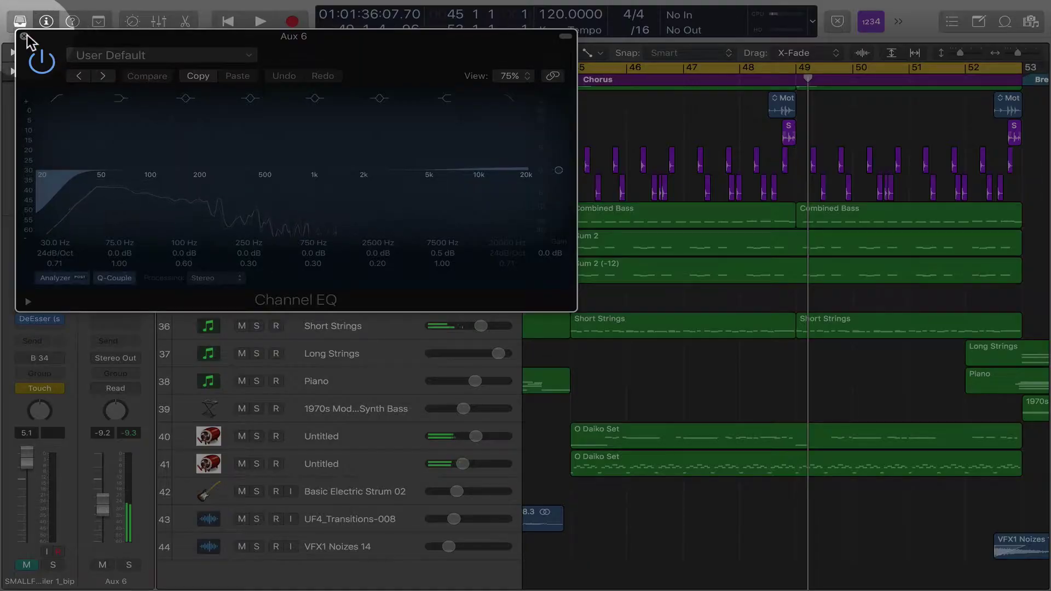
{"action": "left_click", "coordinate": [24, 36]}
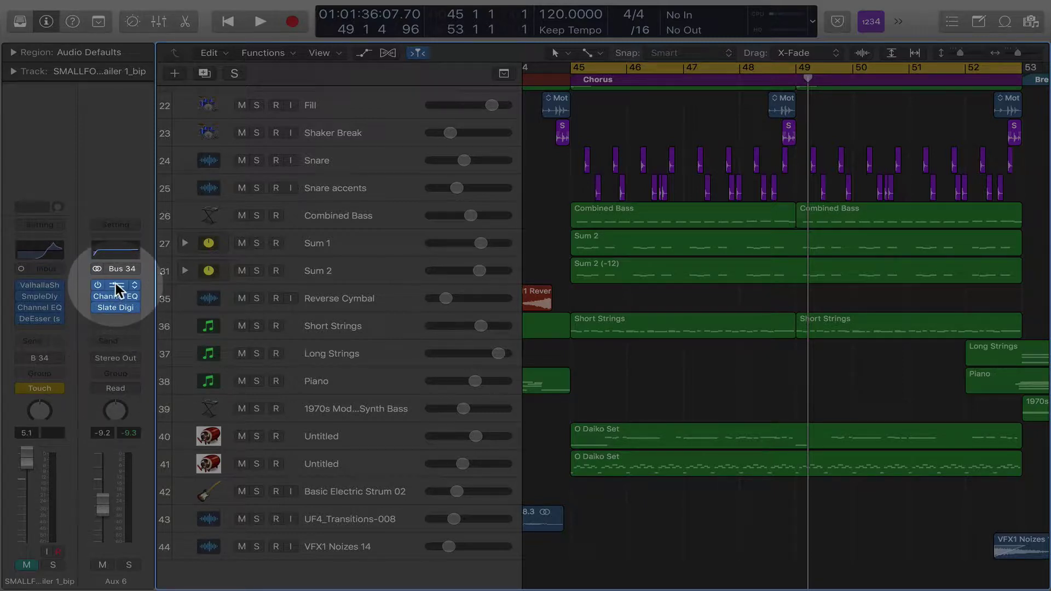
Reopen the Aux 6 Channel EQ and move its window lower and to the right.
{"action": "mouse_move", "coordinate": [117, 297]}
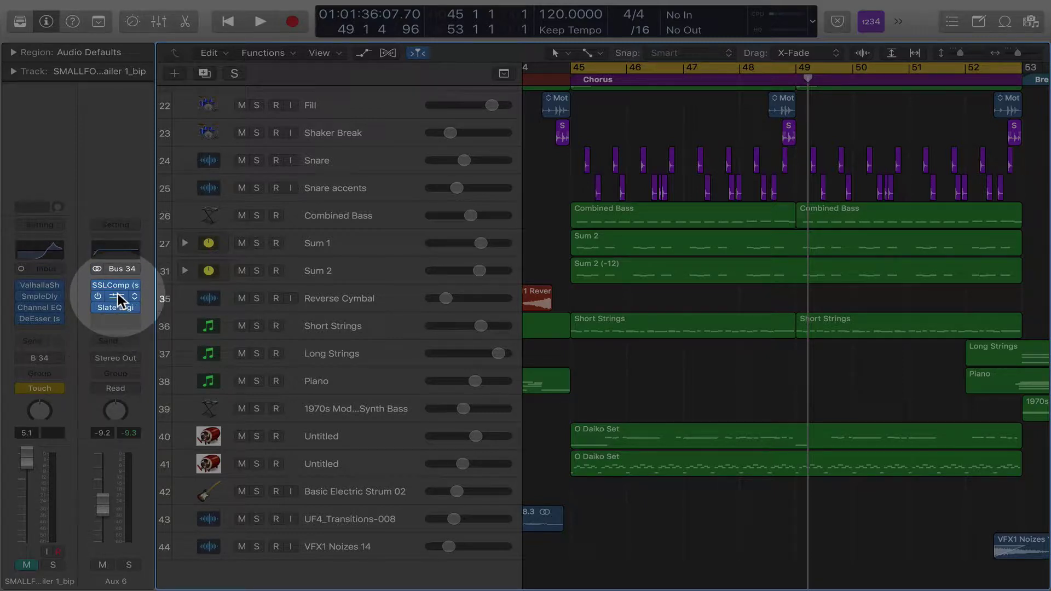
{"action": "left_click", "coordinate": [117, 294]}
{"action": "left_click_drag", "start_coordinate": [243, 42], "coordinate": [263, 59]}
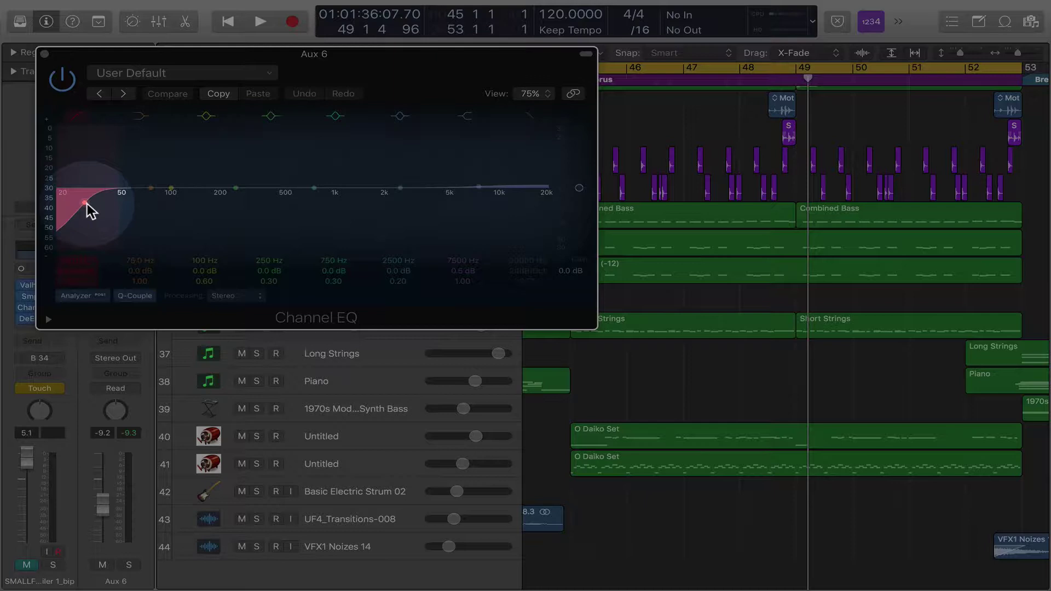
{"action": "left_click", "coordinate": [214, 64]}
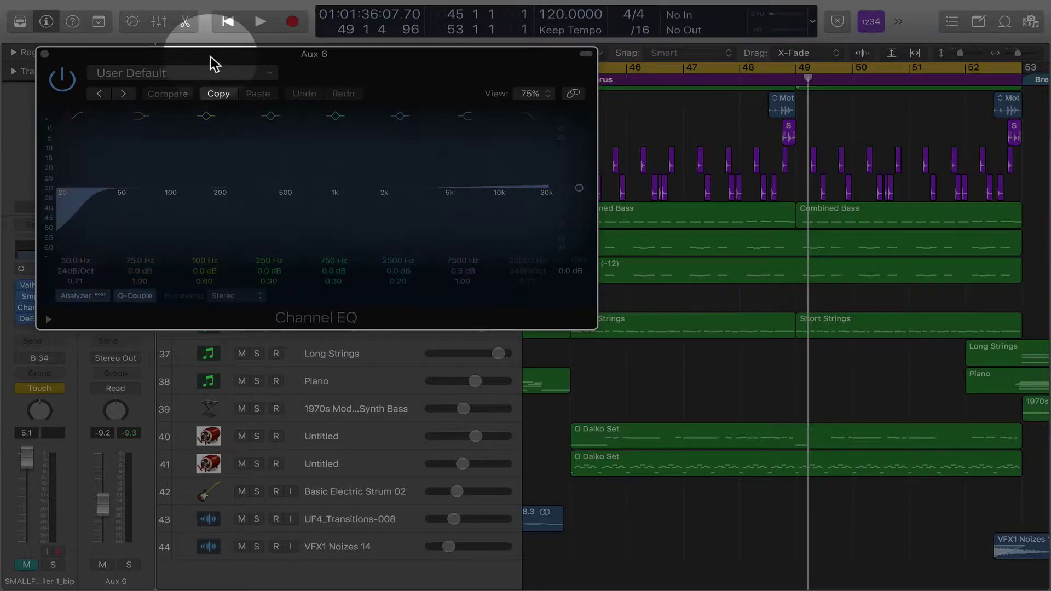
{"action": "left_click_drag", "start_coordinate": [214, 64], "coordinate": [405, 120]}
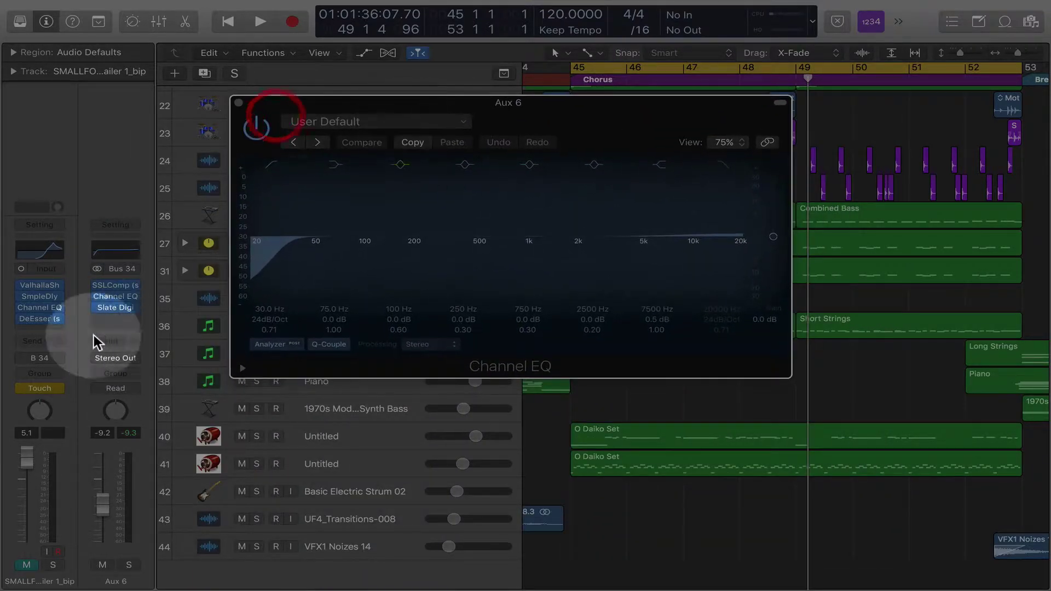
Change Aux 6's automation mode from Read to Touch.
{"action": "left_click", "coordinate": [116, 388]}
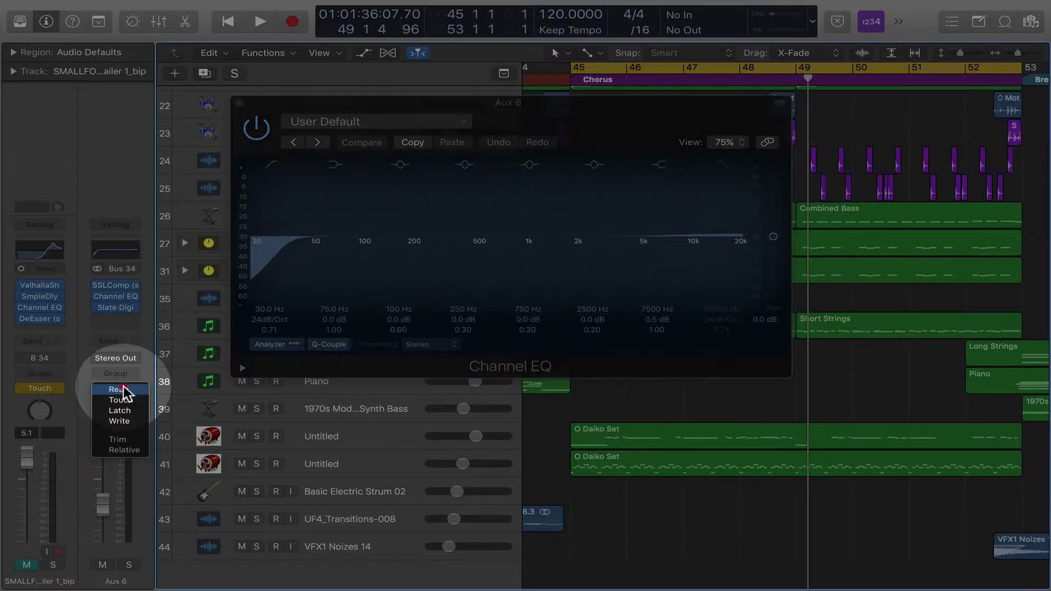
{"action": "left_click", "coordinate": [120, 400]}
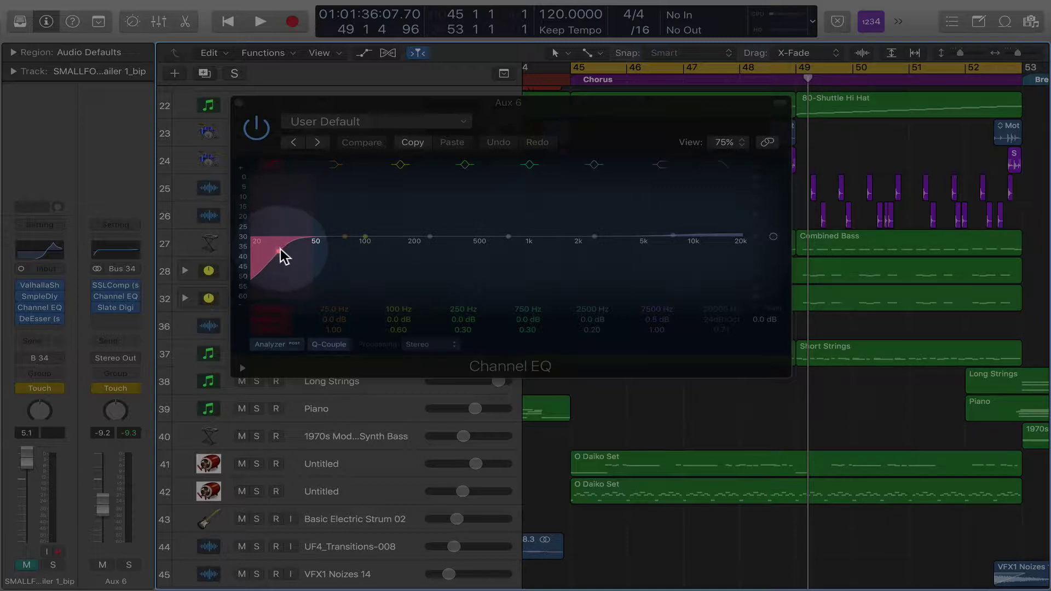
Play the Chorus and sweep Aux 6's low-cut band upward to record Touch automation.
{"action": "key", "text": "space"}
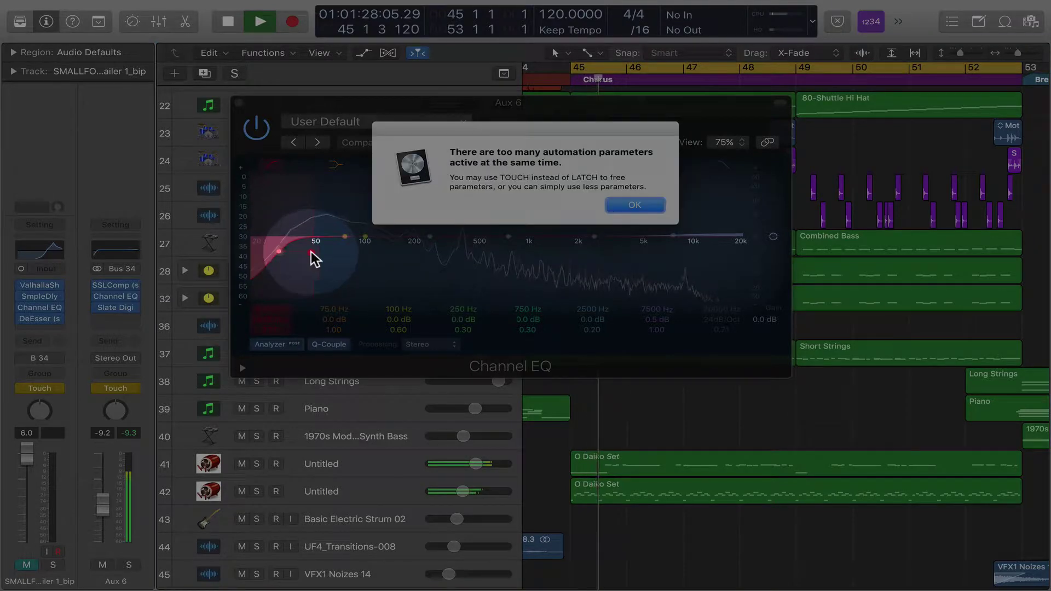
{"action": "key", "text": "Return"}
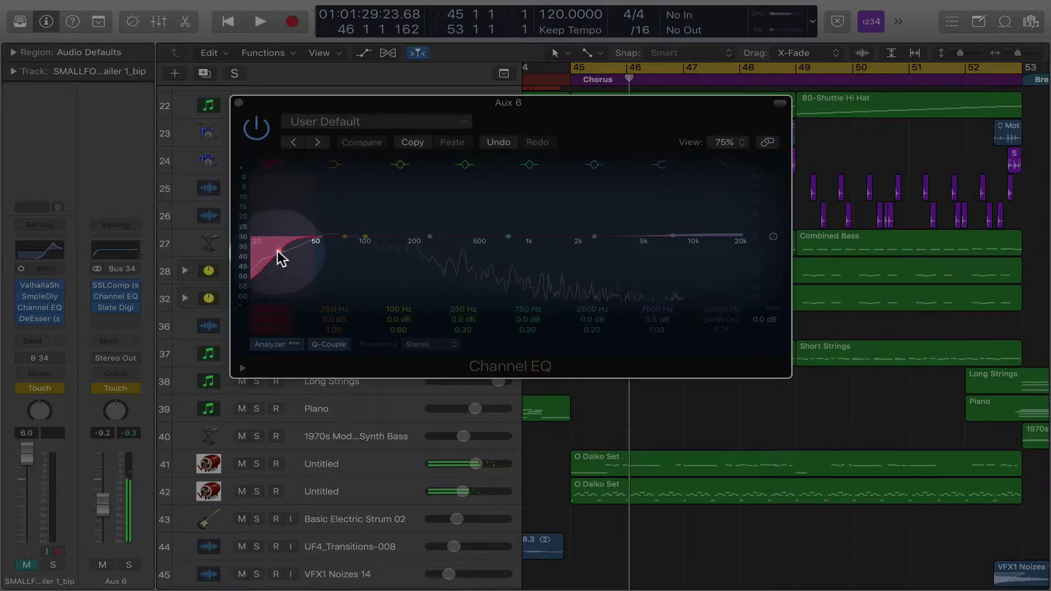
{"action": "left_click_drag", "start_coordinate": [278, 248], "coordinate": [379, 250]}
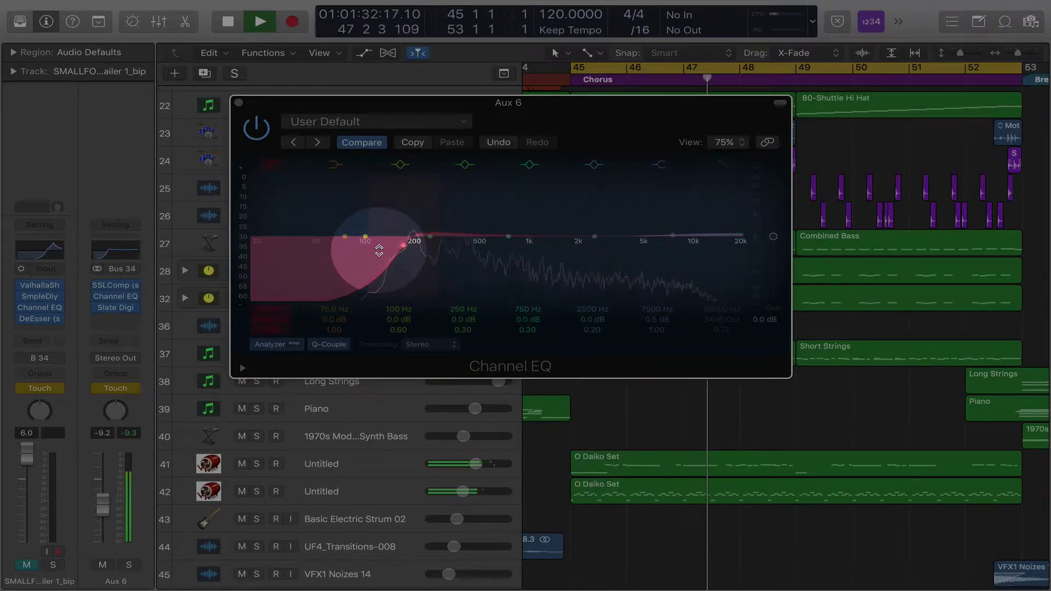
{"action": "key", "text": "space"}
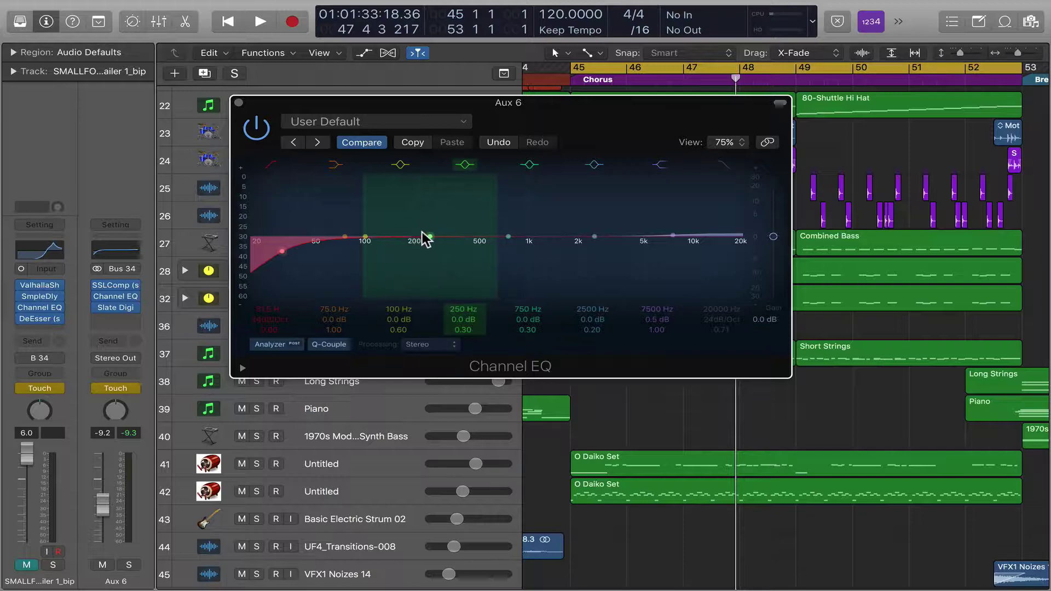
{"action": "left_click_drag", "start_coordinate": [474, 106], "coordinate": [493, 169]}
Audition the Chorus from bar 45 and move the EQ window toward the lower right.
{"action": "key", "text": "space"}
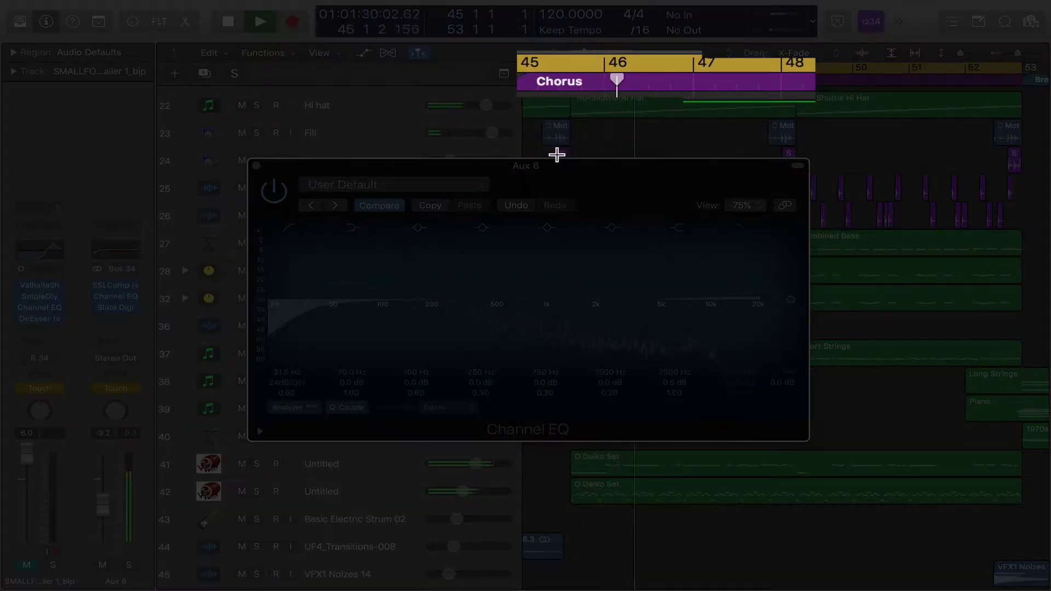
{"action": "key", "text": "space"}
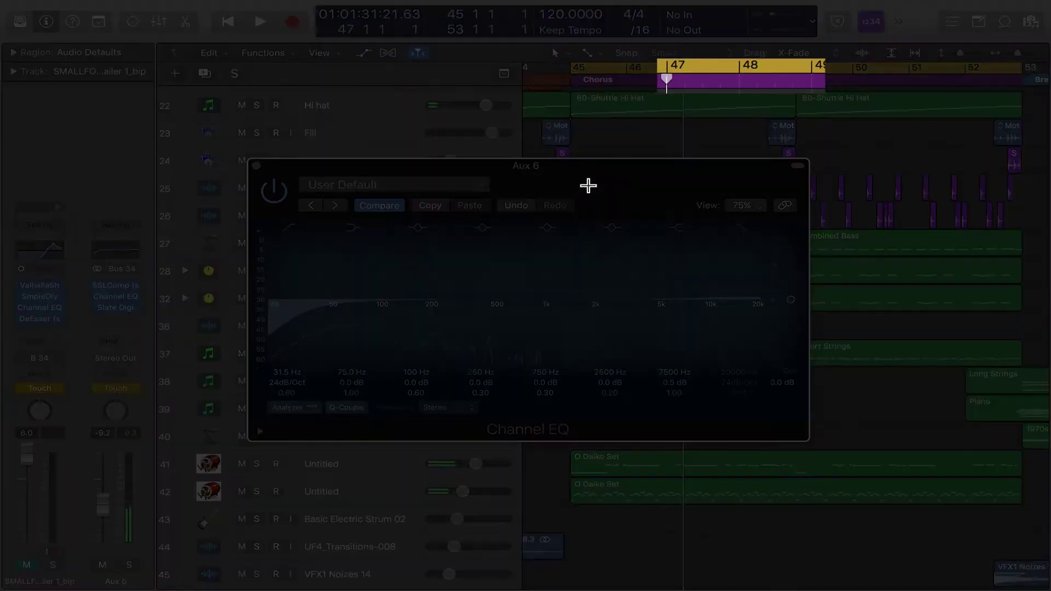
{"action": "left_click_drag", "start_coordinate": [591, 168], "coordinate": [721, 263]}
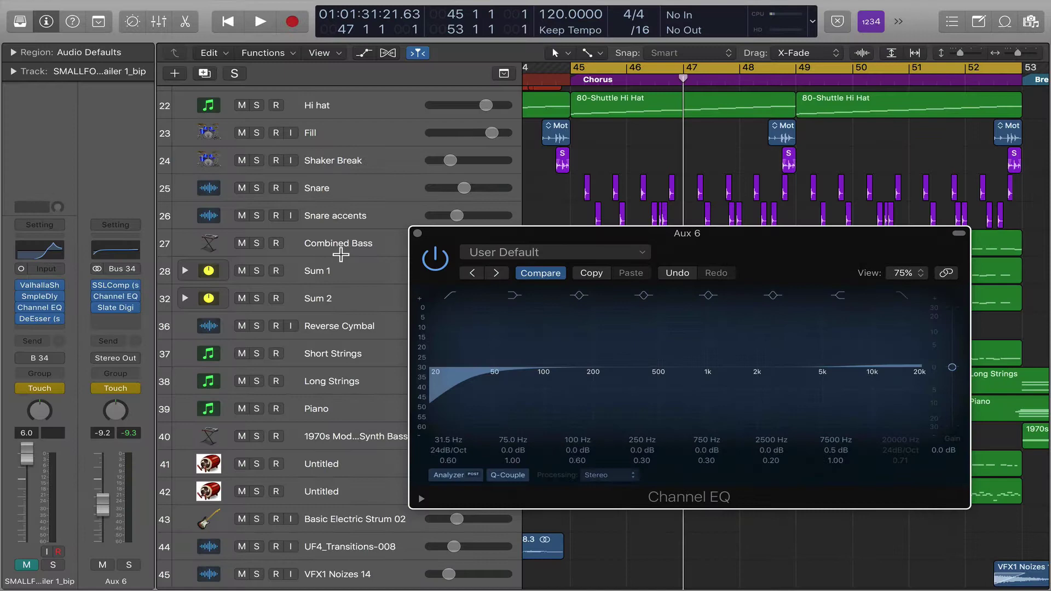
{"action": "scroll", "coordinate": [342, 254], "scroll_direction": "down", "scroll_amount": 2}
{"action": "scroll", "coordinate": [327, 377], "scroll_direction": "up", "scroll_amount": 10}
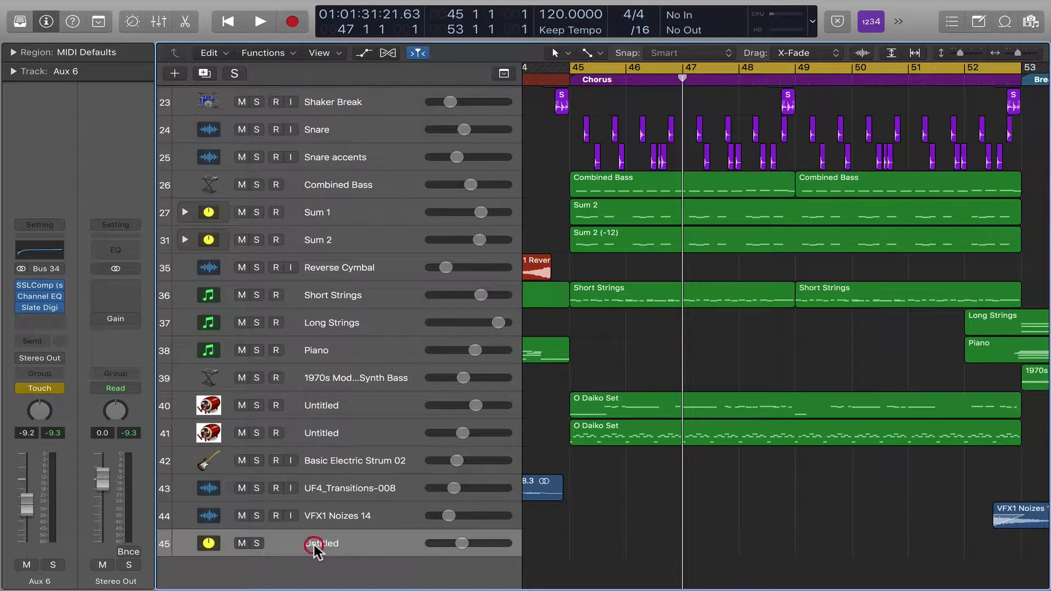
Rename the new Aux 6 track to 'Bus Track'.
{"action": "double_click", "coordinate": [315, 546]}
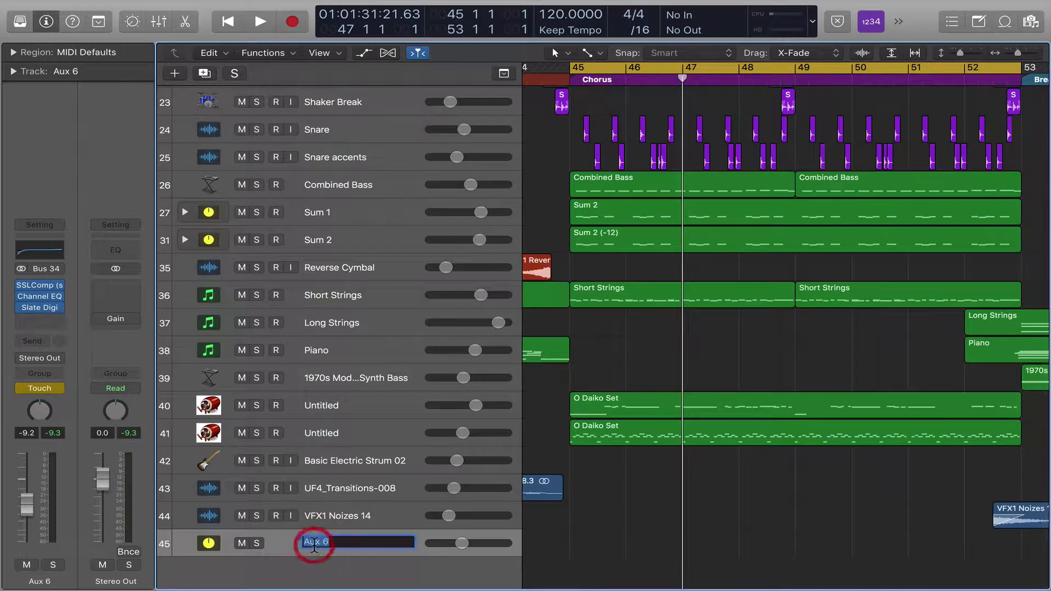
{"action": "type", "text": "Bus Trac"}
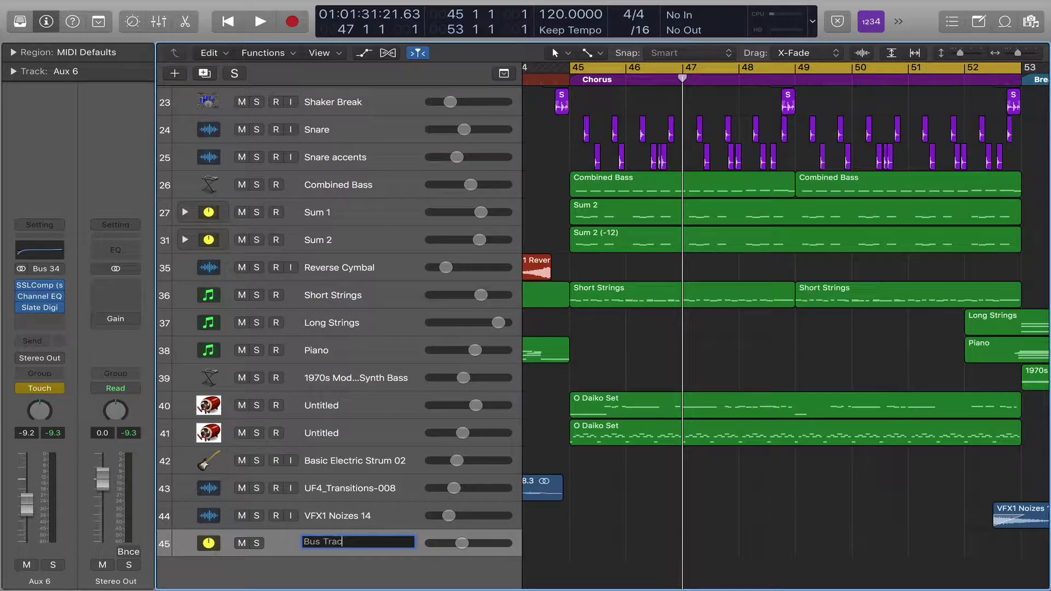
{"action": "type", "text": "k"}
{"action": "key", "text": "Return"}
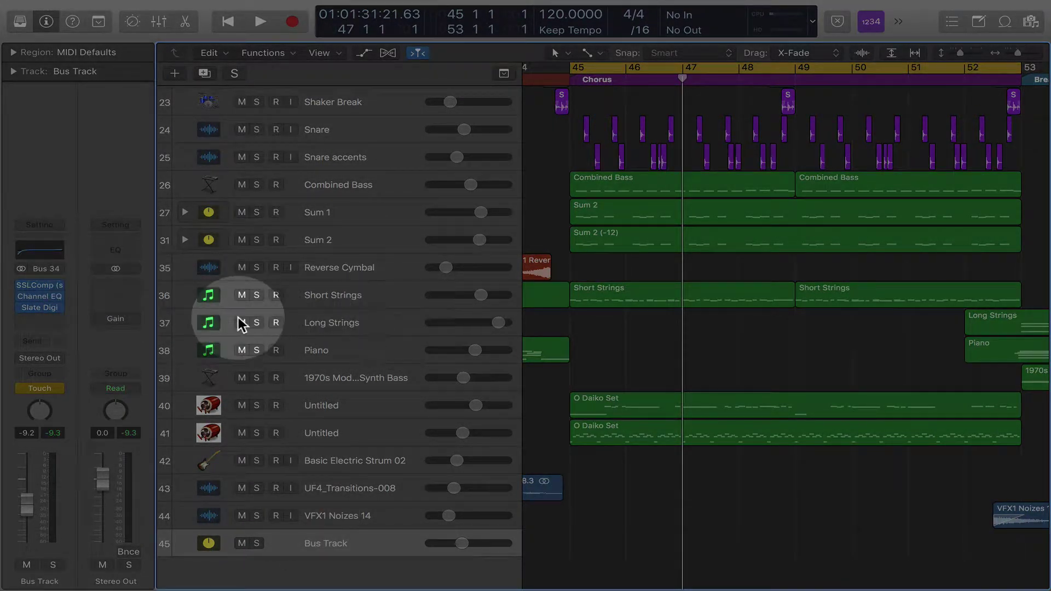
{"action": "mouse_move", "coordinate": [34, 292]}
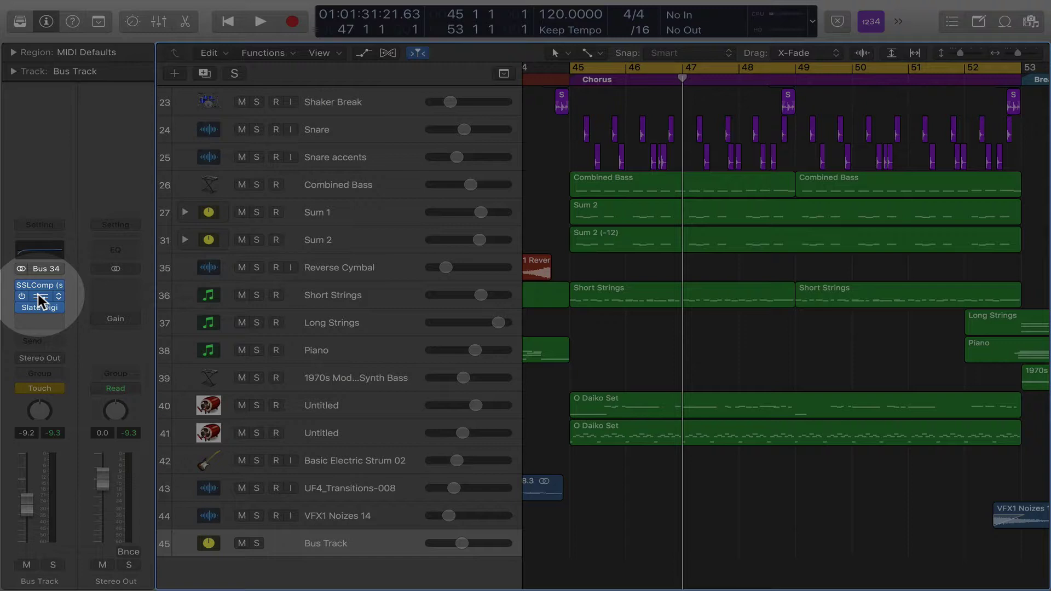
Show automation lanes and set Bus Track's lane to Channel EQ Low Shelf Gain at 0 dB.
{"action": "key", "text": "a"}
{"action": "scroll", "coordinate": [360, 524], "scroll_direction": "down", "scroll_amount": 2}
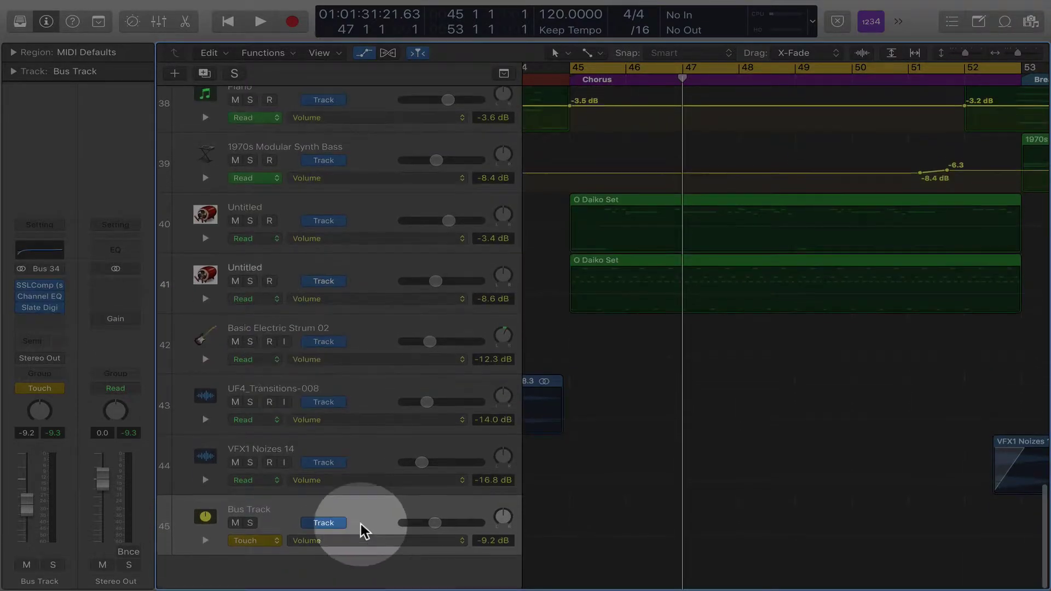
{"action": "left_click", "coordinate": [369, 543]}
{"action": "mouse_move", "coordinate": [399, 549]}
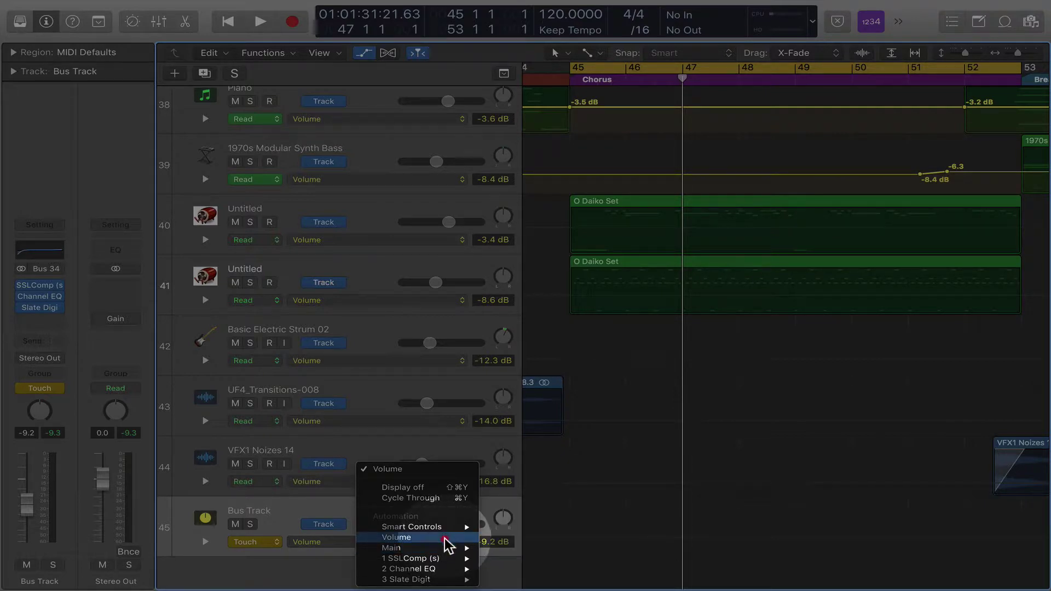
{"action": "mouse_move", "coordinate": [434, 570]}
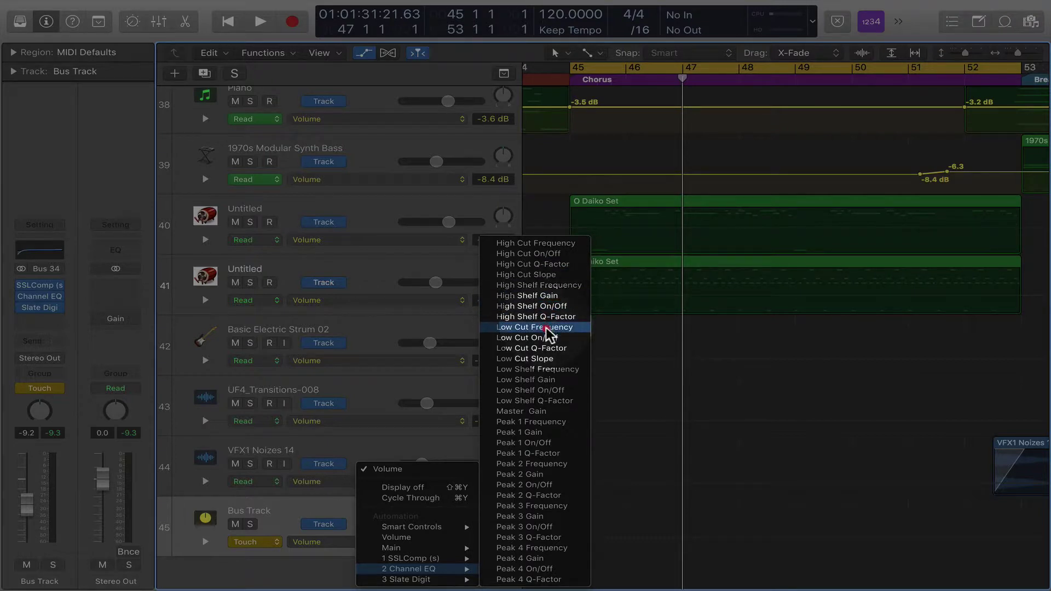
{"action": "left_click", "coordinate": [543, 380]}
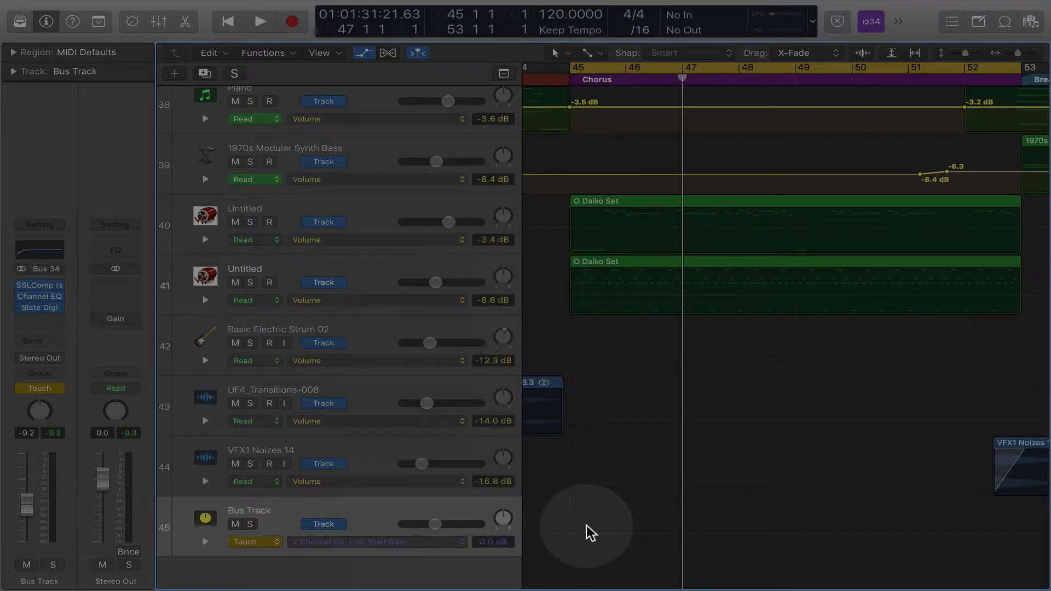
{"action": "left_click", "coordinate": [681, 533]}
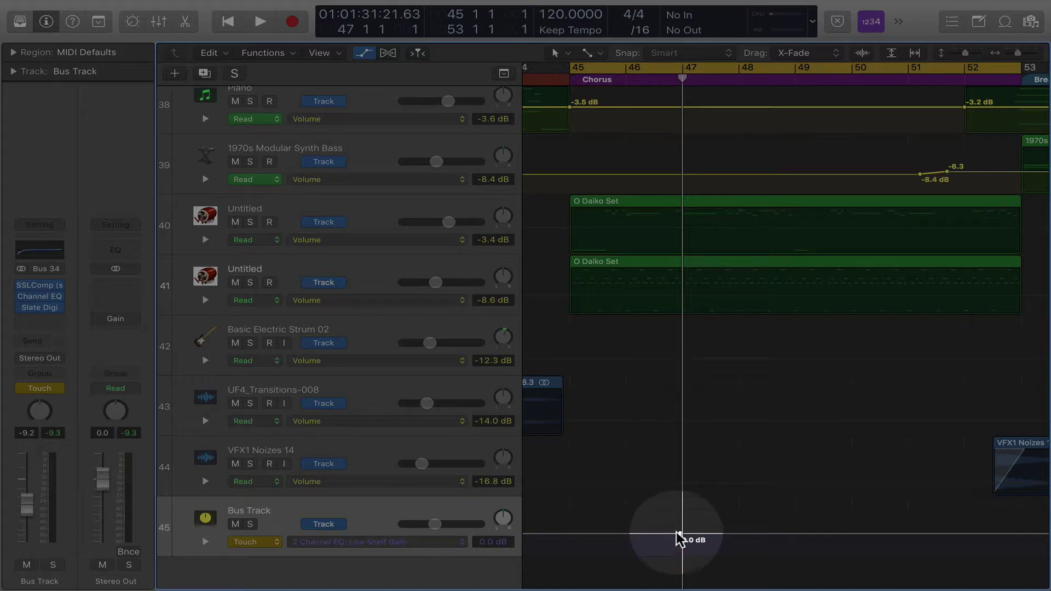
Add a low-shelf gain bump on the Bus Track lane at +13 dB and audition it.
{"action": "left_click", "coordinate": [733, 533]}
{"action": "left_click_drag", "start_coordinate": [717, 534], "coordinate": [712, 522]}
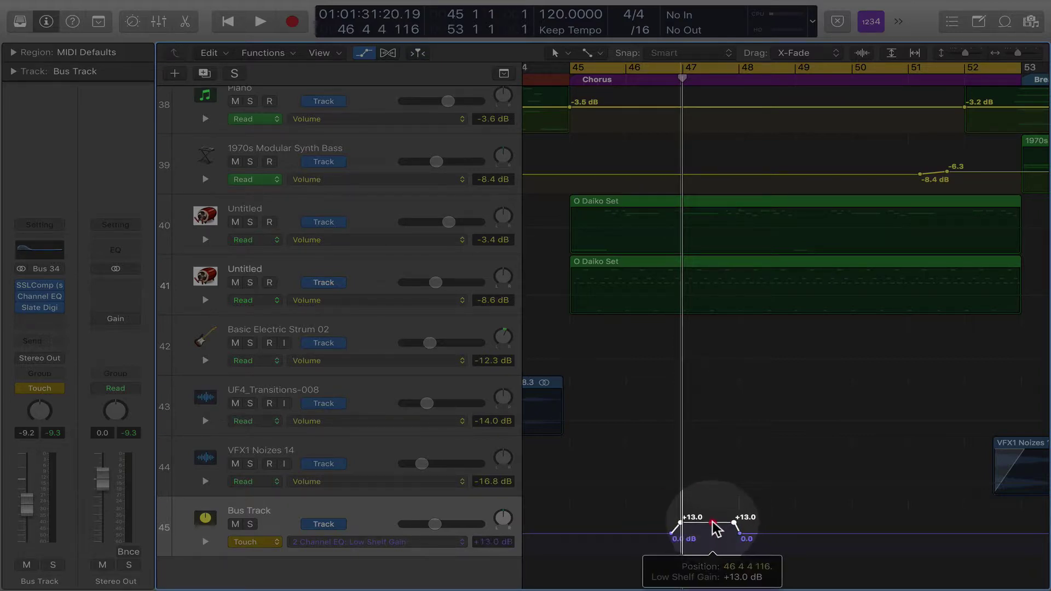
{"action": "left_click", "coordinate": [41, 298]}
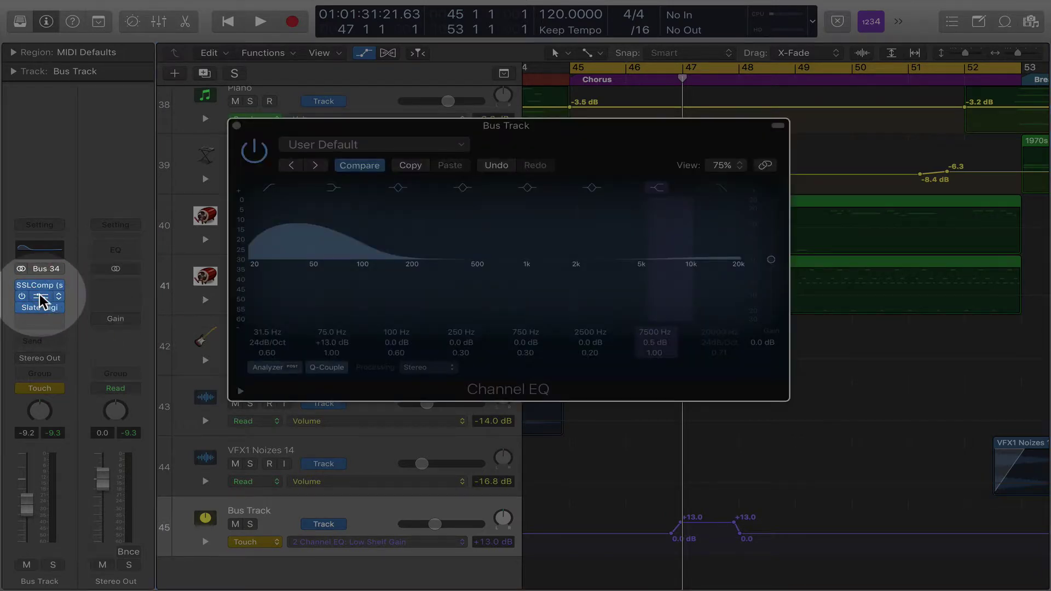
{"action": "key", "text": "space"}
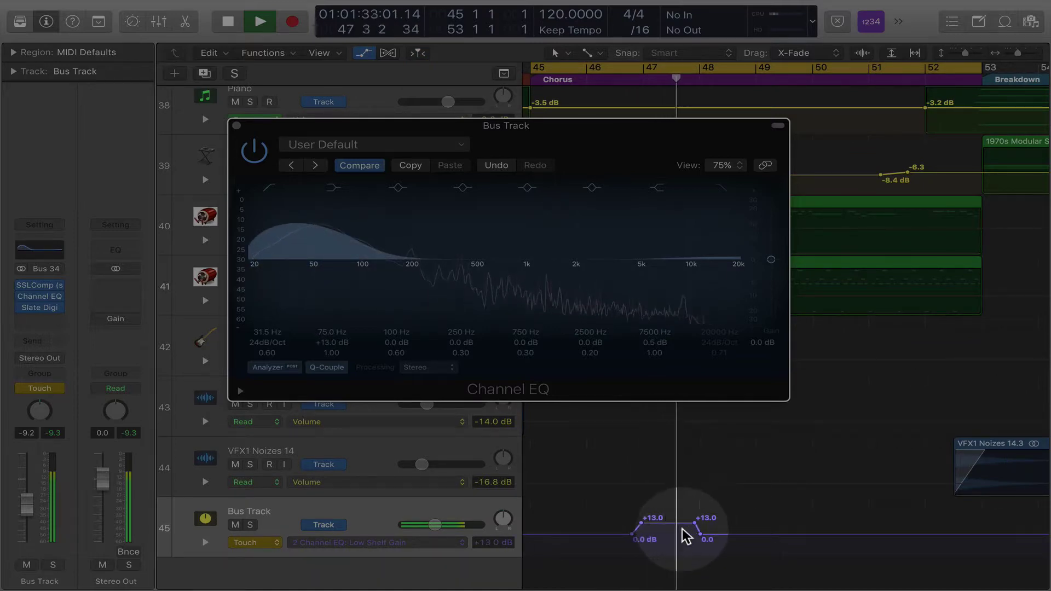
{"action": "key", "text": "space"}
Lower the low-shelf bump to +2.5 dB and audition the Chorus again.
{"action": "left_click_drag", "start_coordinate": [678, 530], "coordinate": [675, 534]}
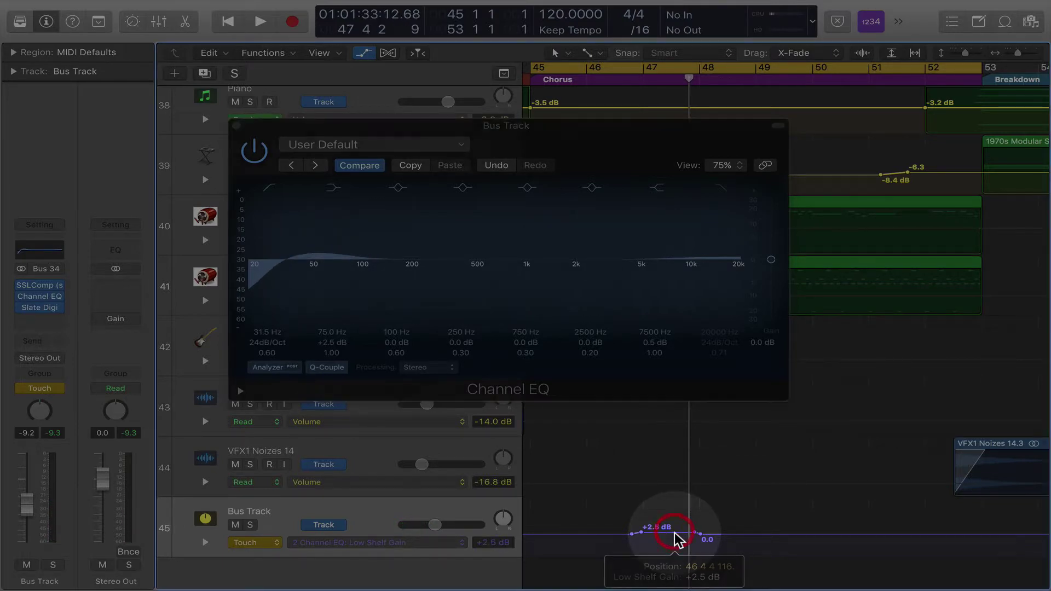
{"action": "key", "text": "space"}
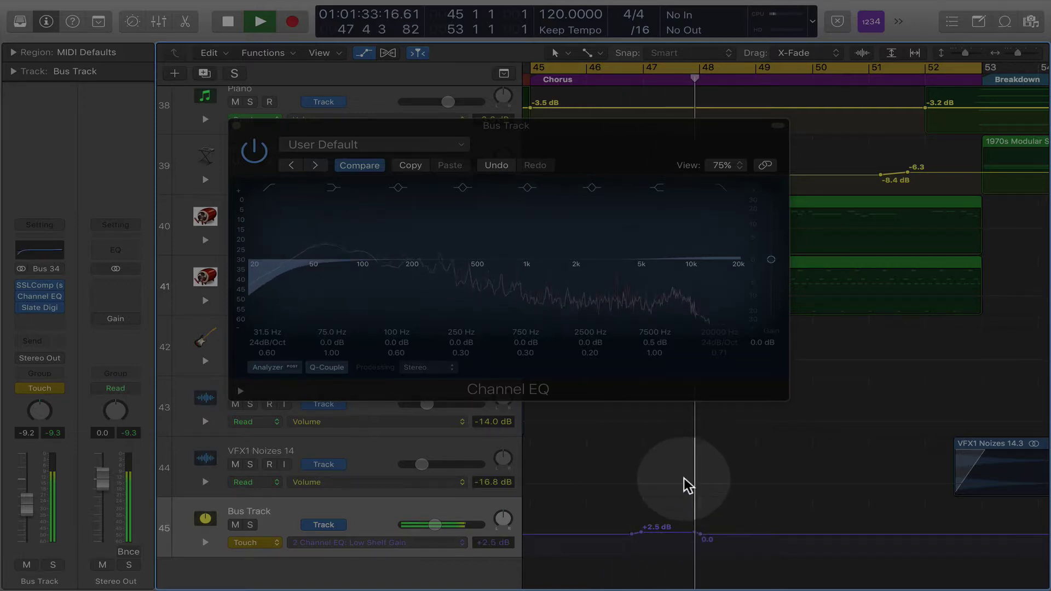
{"action": "key", "text": "space"}
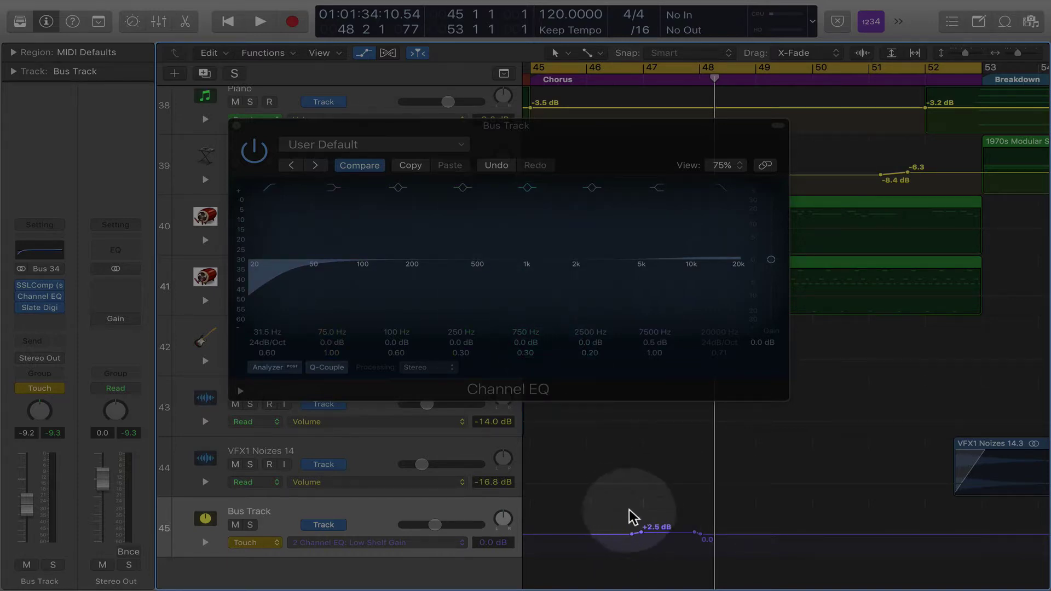
Tune the Bus Track EQ's second peak band to 300 Hz, Q 1.60, and record its gain while playing.
{"action": "left_click", "coordinate": [639, 535]}
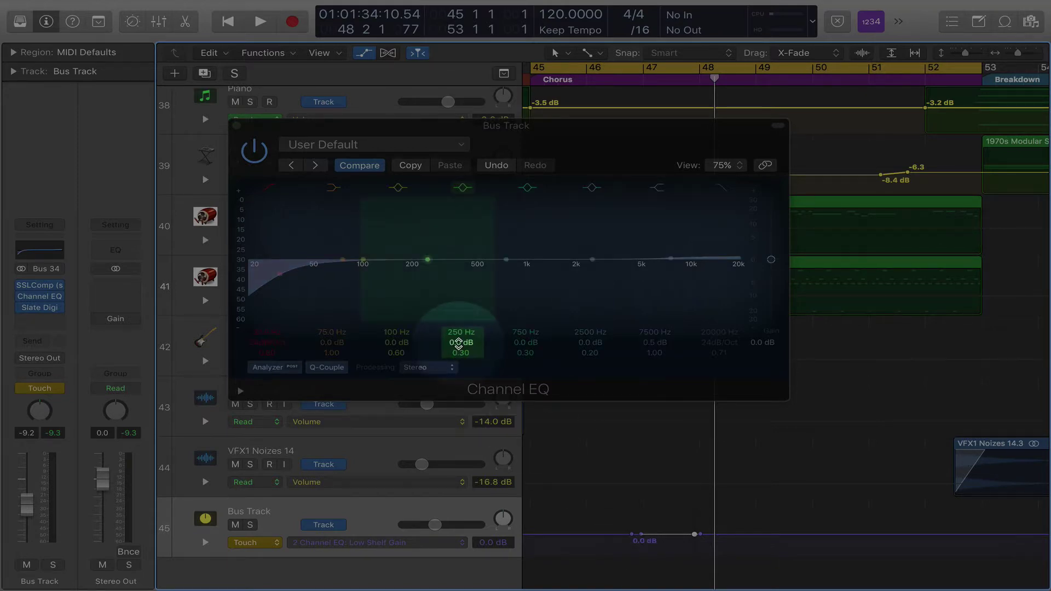
{"action": "left_click_drag", "start_coordinate": [459, 343], "coordinate": [461, 328]}
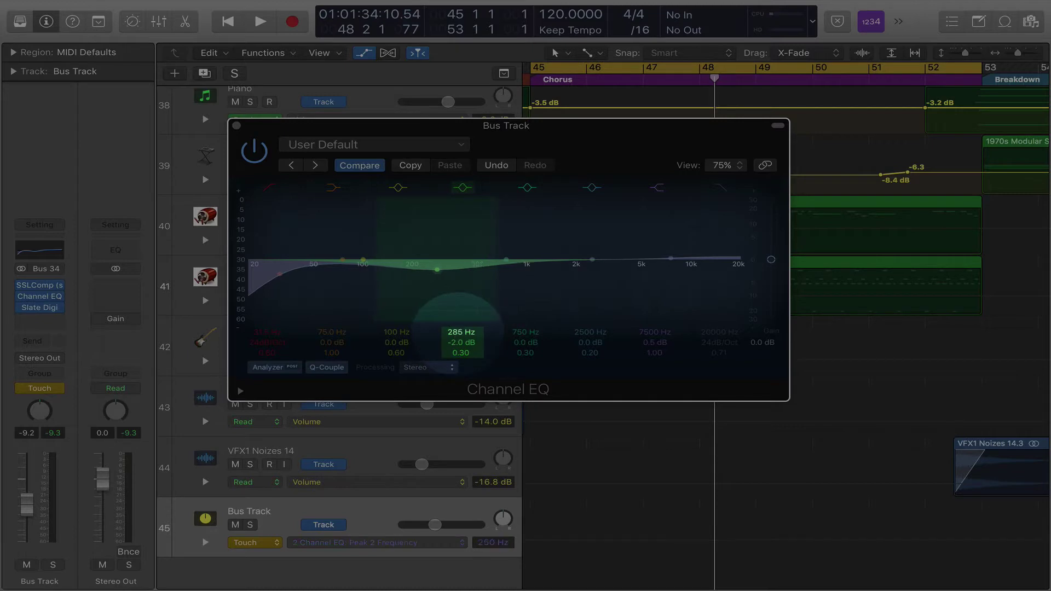
{"action": "left_click", "coordinate": [464, 353]}
{"action": "left_click_drag", "start_coordinate": [465, 353], "coordinate": [465, 339]}
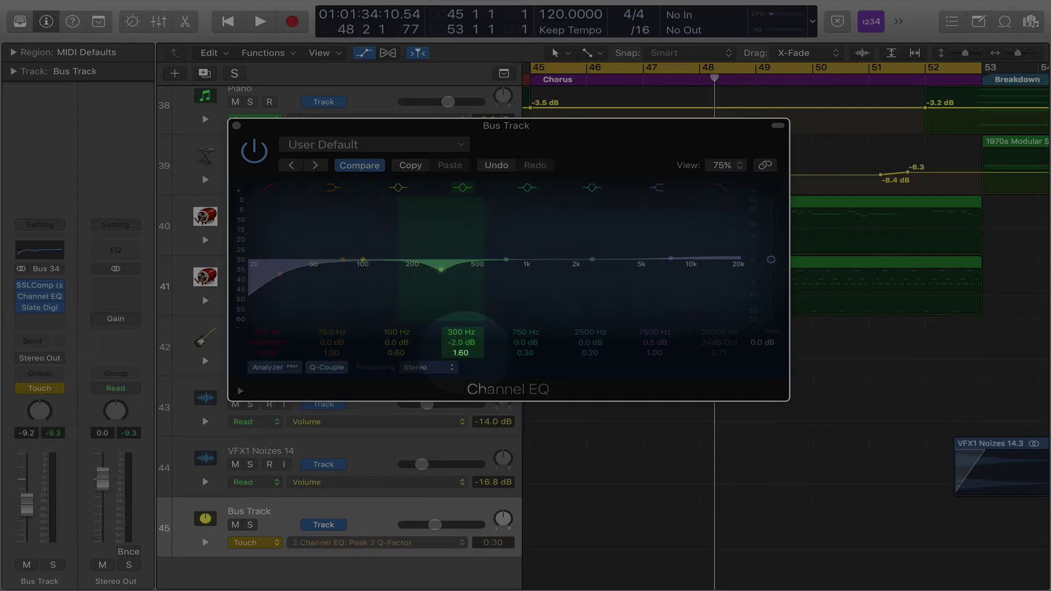
{"action": "left_click", "coordinate": [455, 345]}
{"action": "key", "text": "space"}
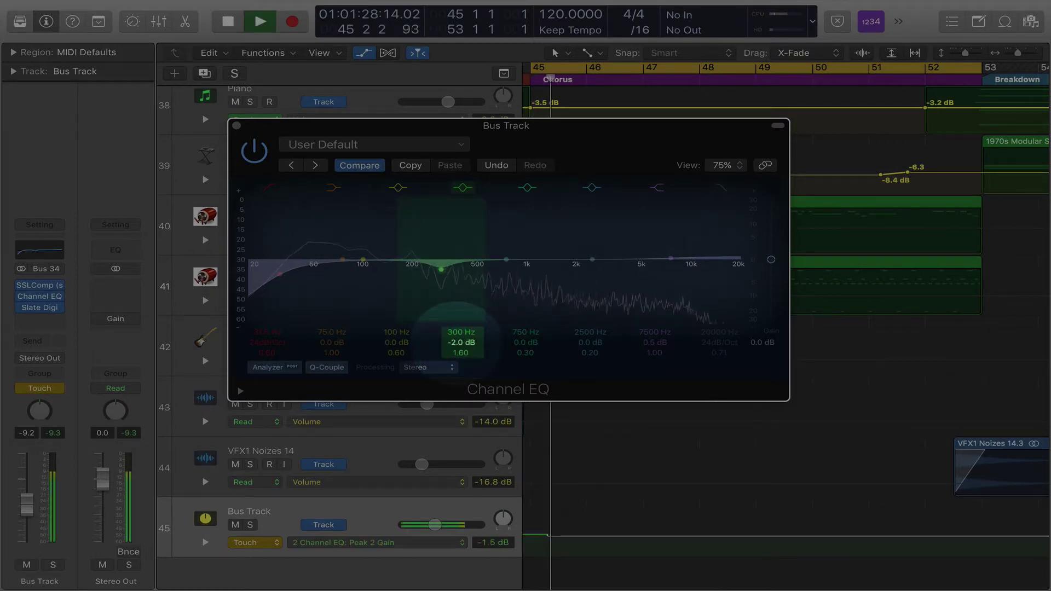
Move a Peak 2 Gain point to bar 47 and add a -6.5 dB point.
{"action": "key", "text": "space"}
{"action": "scroll", "coordinate": [622, 471], "scroll_direction": "down", "scroll_amount": 1}
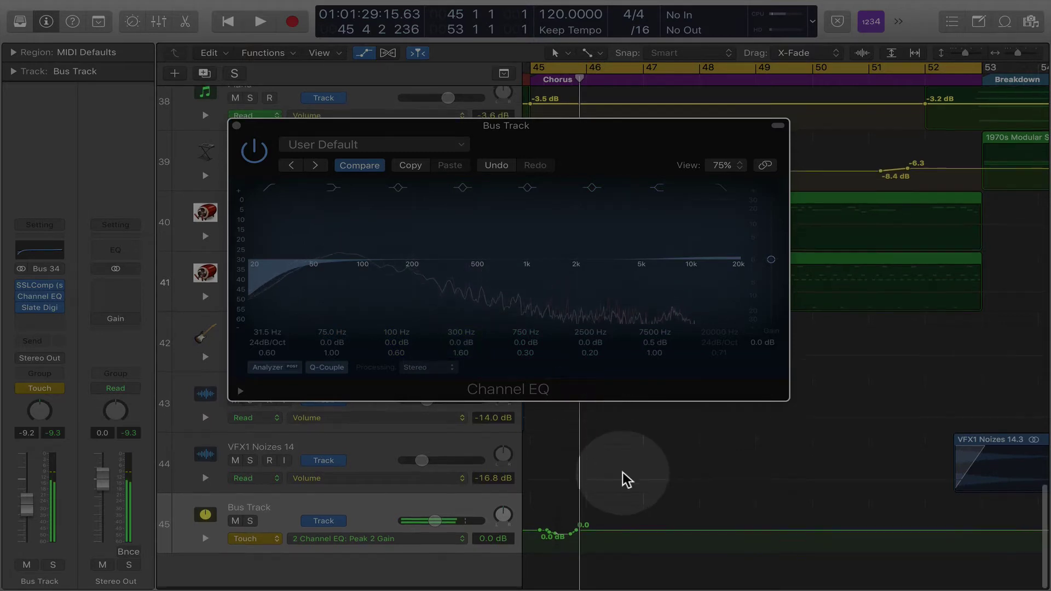
{"action": "left_click", "coordinate": [236, 126]}
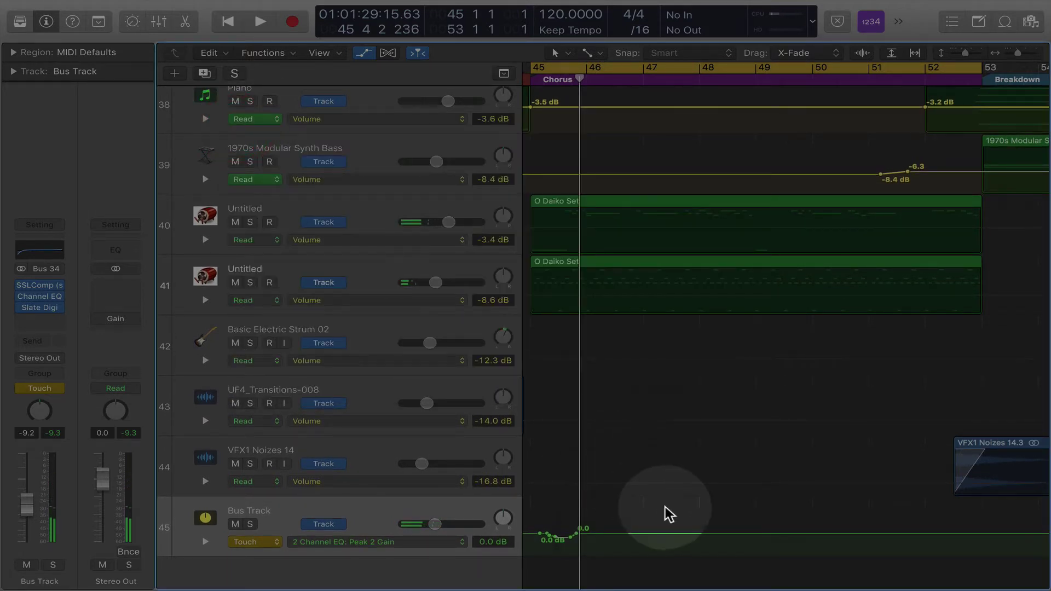
{"action": "scroll", "coordinate": [667, 515], "scroll_direction": "left", "scroll_amount": 3}
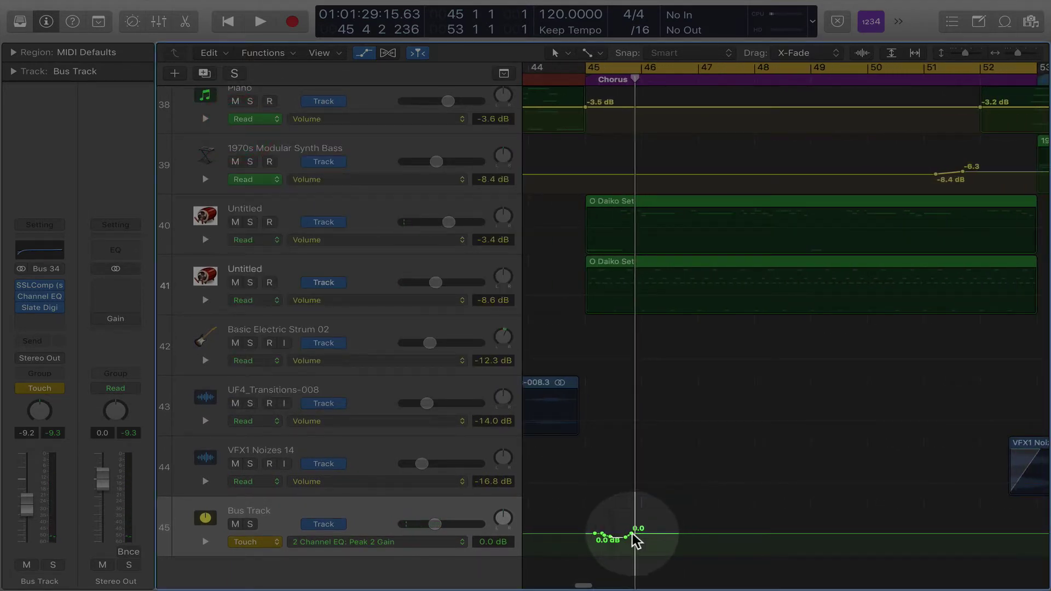
{"action": "mouse_move", "coordinate": [634, 540]}
{"action": "left_mouse_down"}
{"action": "mouse_move", "coordinate": [699, 533]}
{"action": "mouse_move", "coordinate": [598, 538]}
{"action": "mouse_move", "coordinate": [676, 533]}
{"action": "mouse_move", "coordinate": [659, 533]}
{"action": "left_mouse_up"}
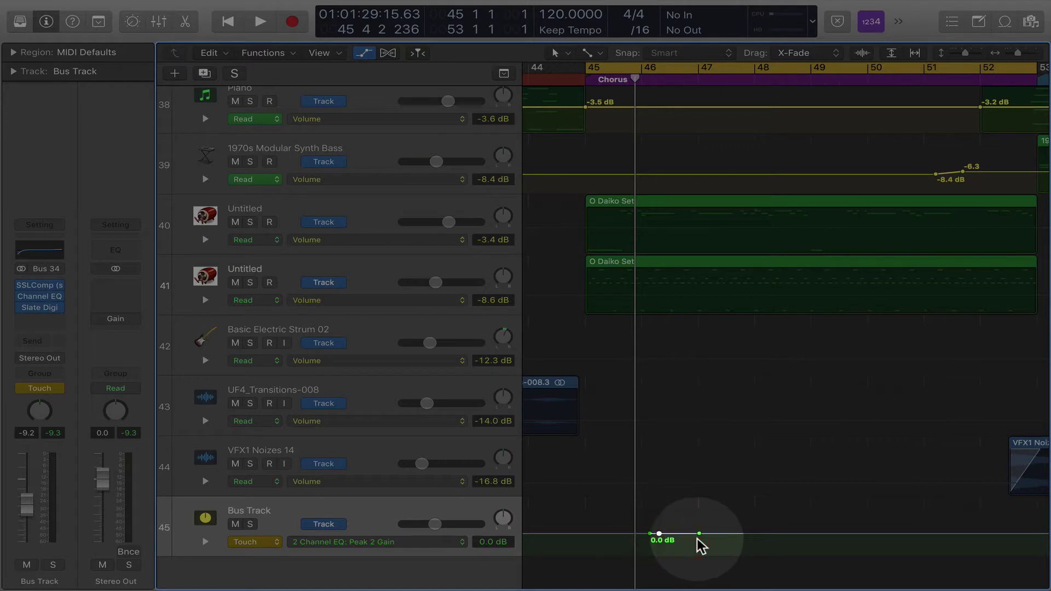
{"action": "left_click", "coordinate": [681, 540]}
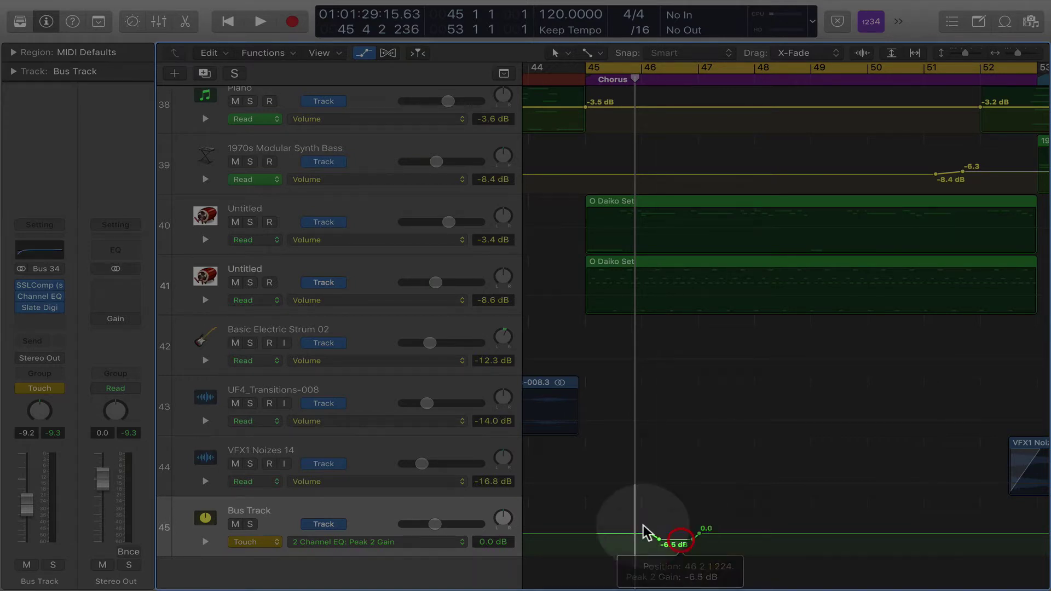
Reopen the Bus Track's Channel EQ and play back to hear the -6.5 dB dip.
{"action": "left_click", "coordinate": [46, 296]}
{"action": "key", "text": "space"}
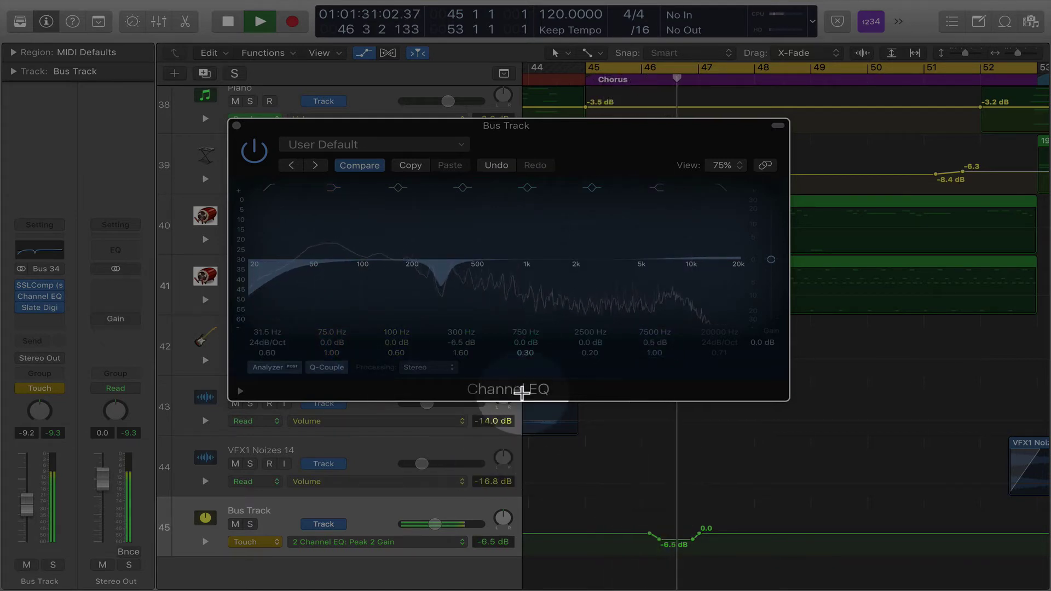
{"action": "key", "text": "space"}
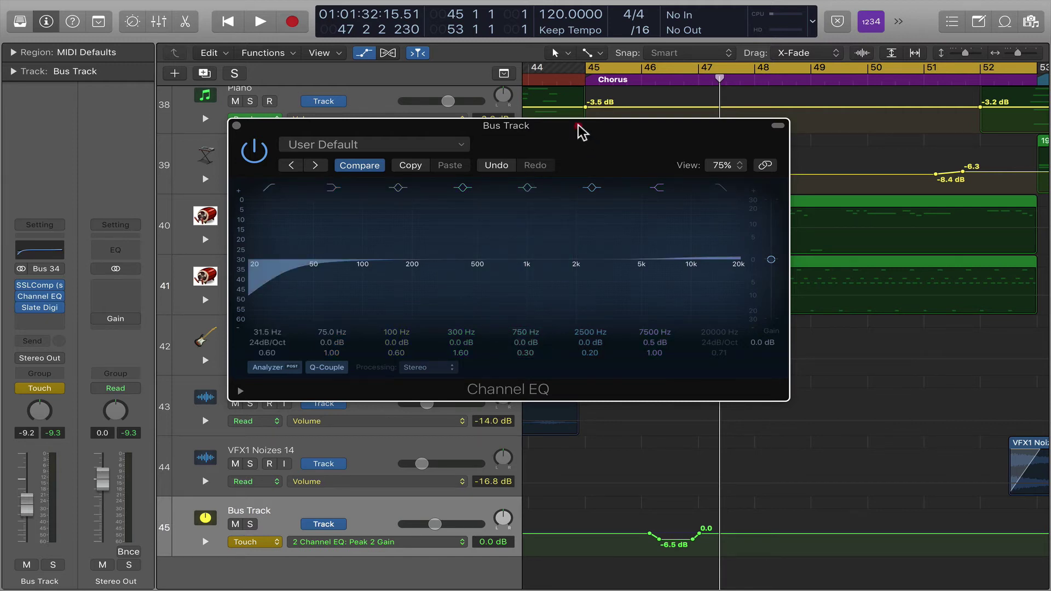
Move the Bus Track Channel EQ window down and left to uncover the upper tracks.
{"action": "left_click_drag", "start_coordinate": [579, 129], "coordinate": [564, 192]}
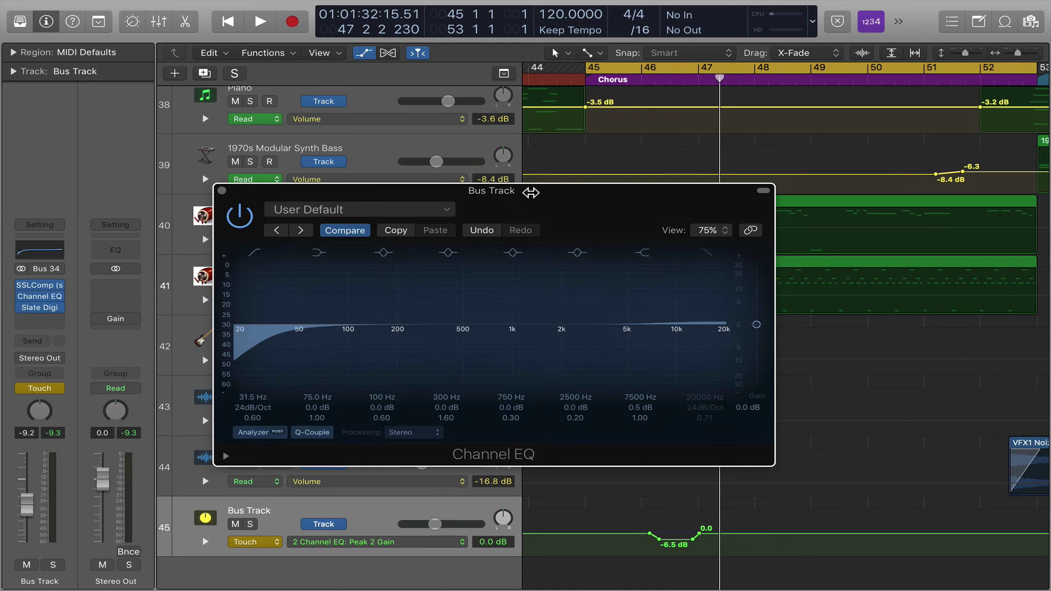
{"action": "left_click_drag", "start_coordinate": [529, 199], "coordinate": [512, 176]}
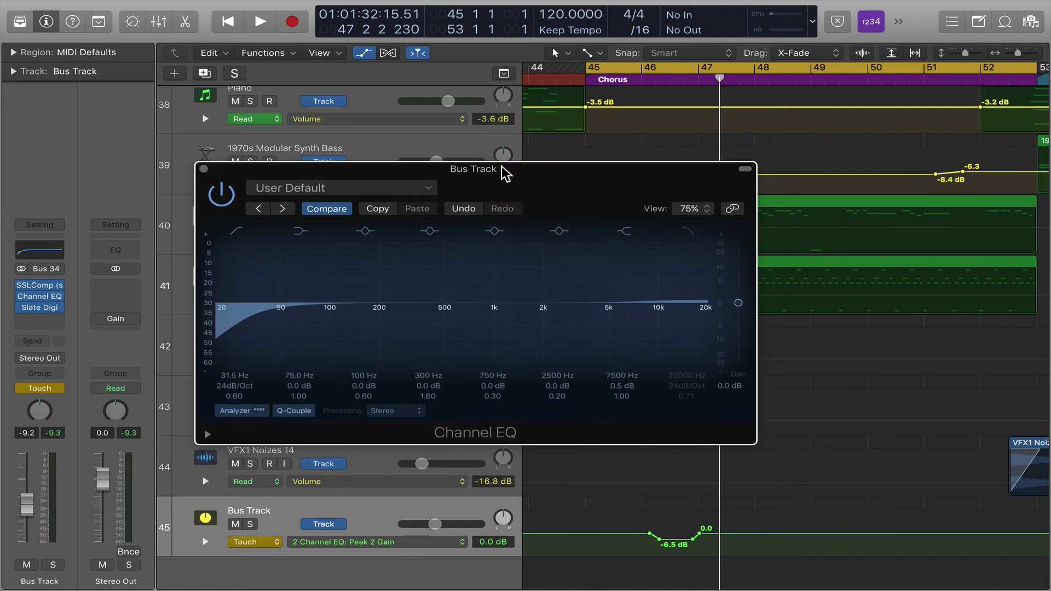